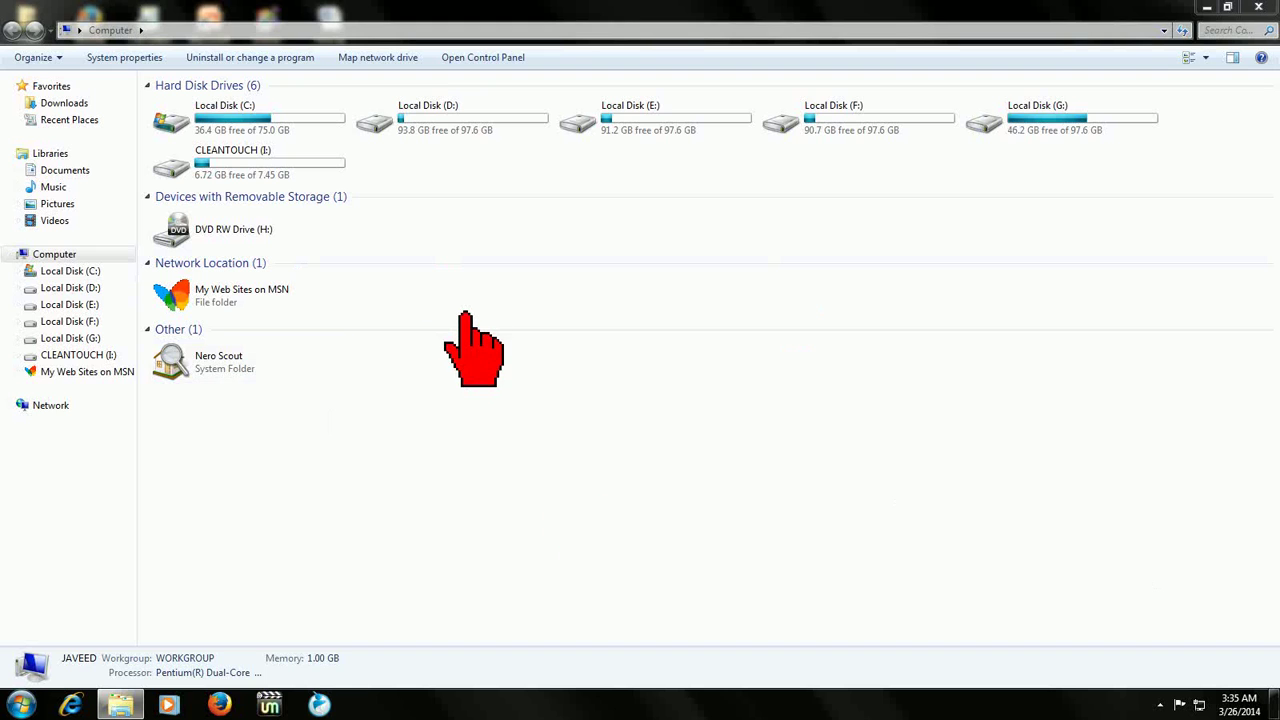
Step: Bring up the context menu for the CLEANTOUCH (I:) drive in the Computer window
right_click(237, 167)
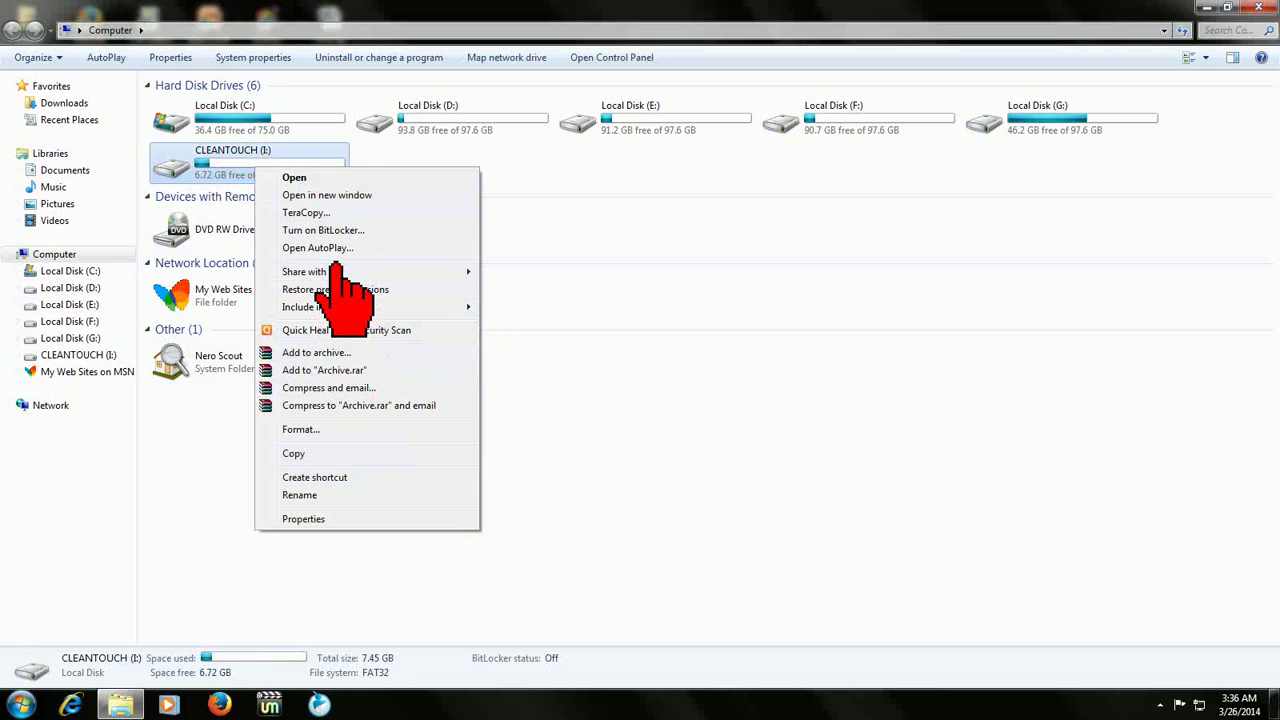
Step: Open Format for CLEANTOUCH (I:), try NTFS, then leave the file system at FAT32 (Default)
left_click(318, 429)
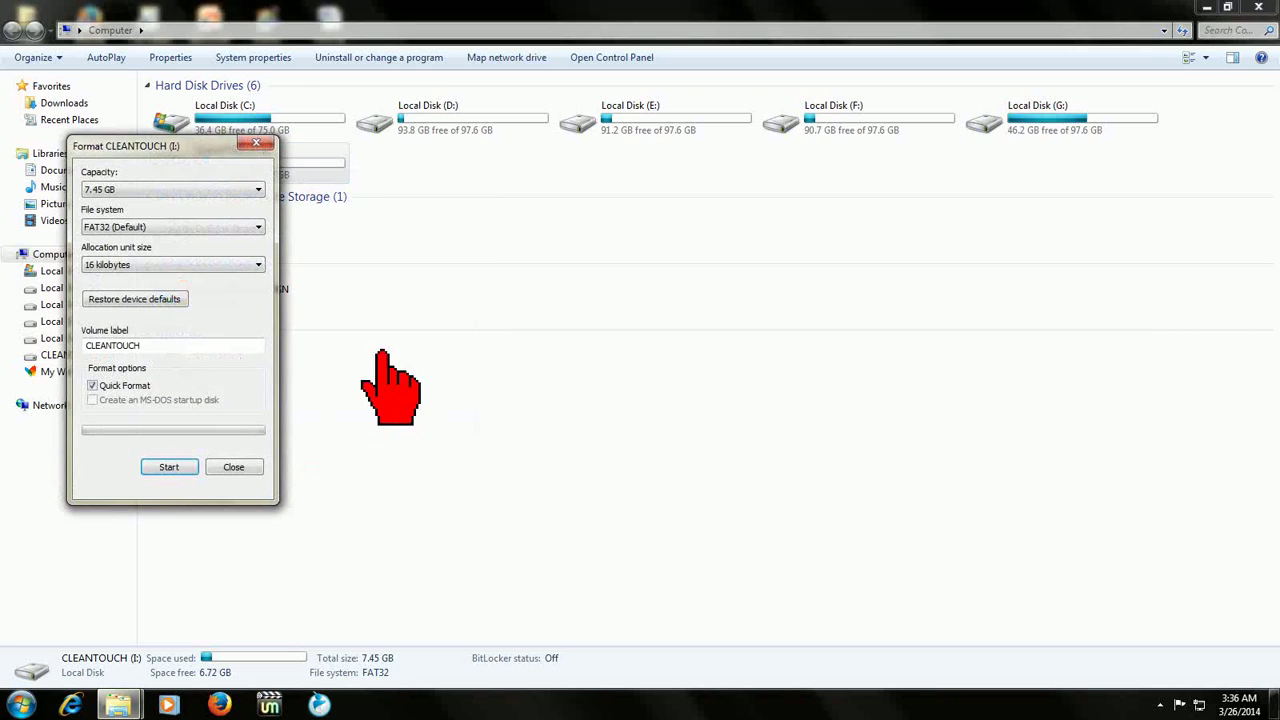
left_click_drag(155, 147, 361, 172)
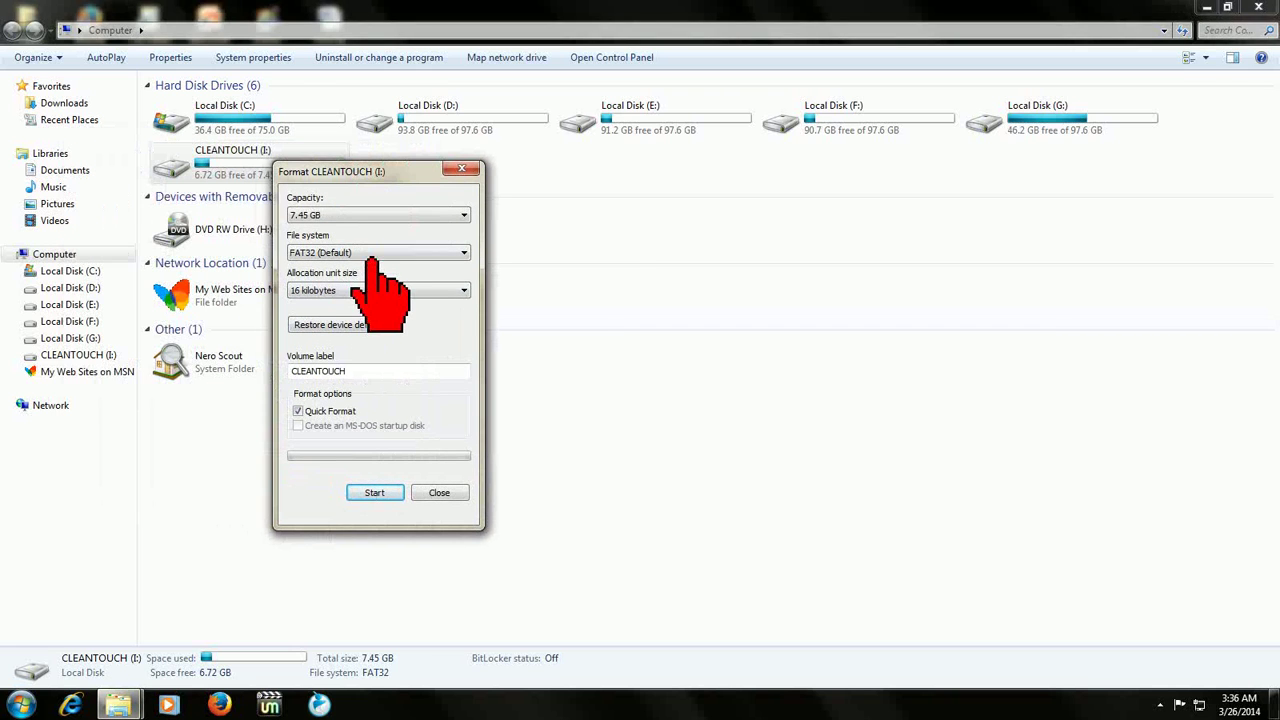
left_click(374, 255)
left_click(357, 267)
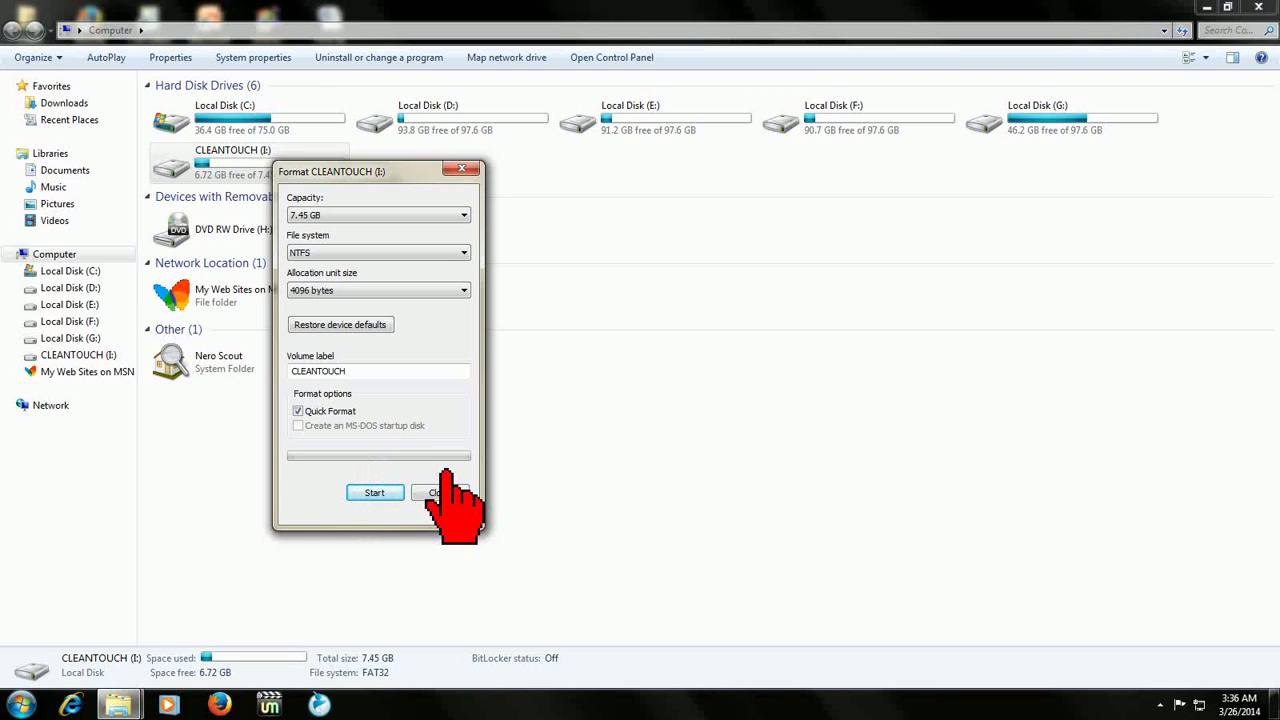
left_click(372, 253)
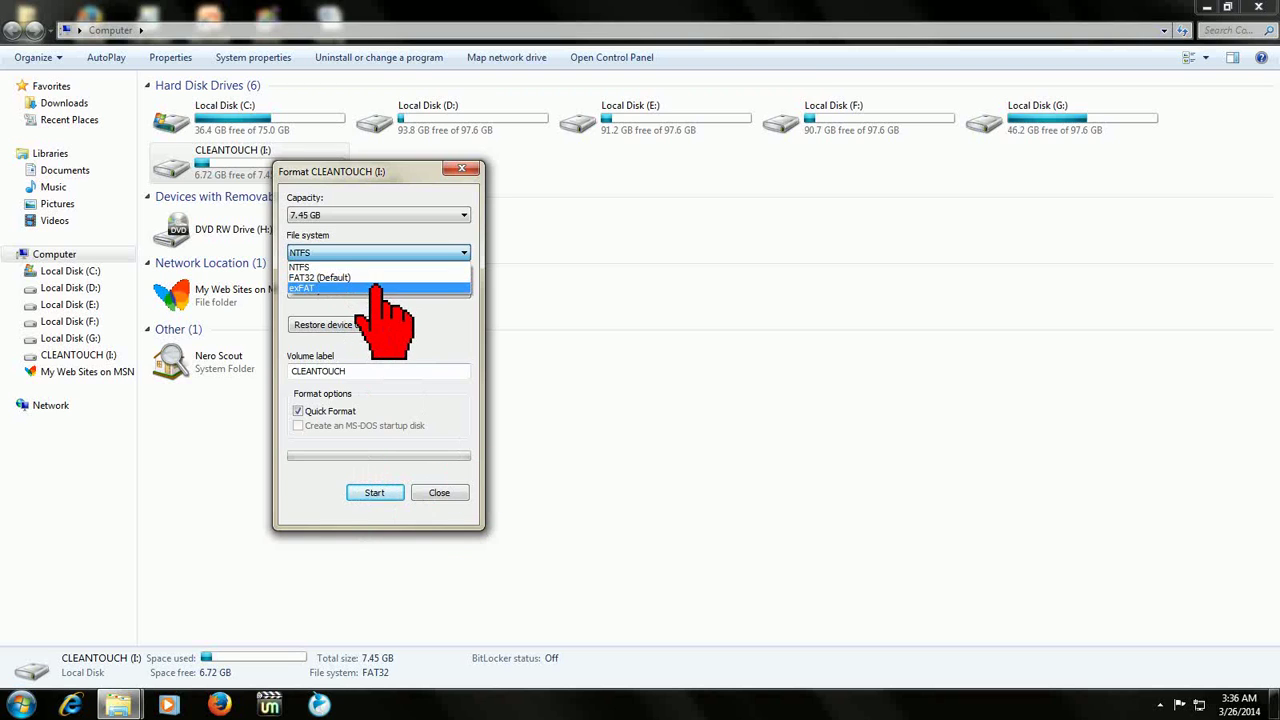
left_click(378, 277)
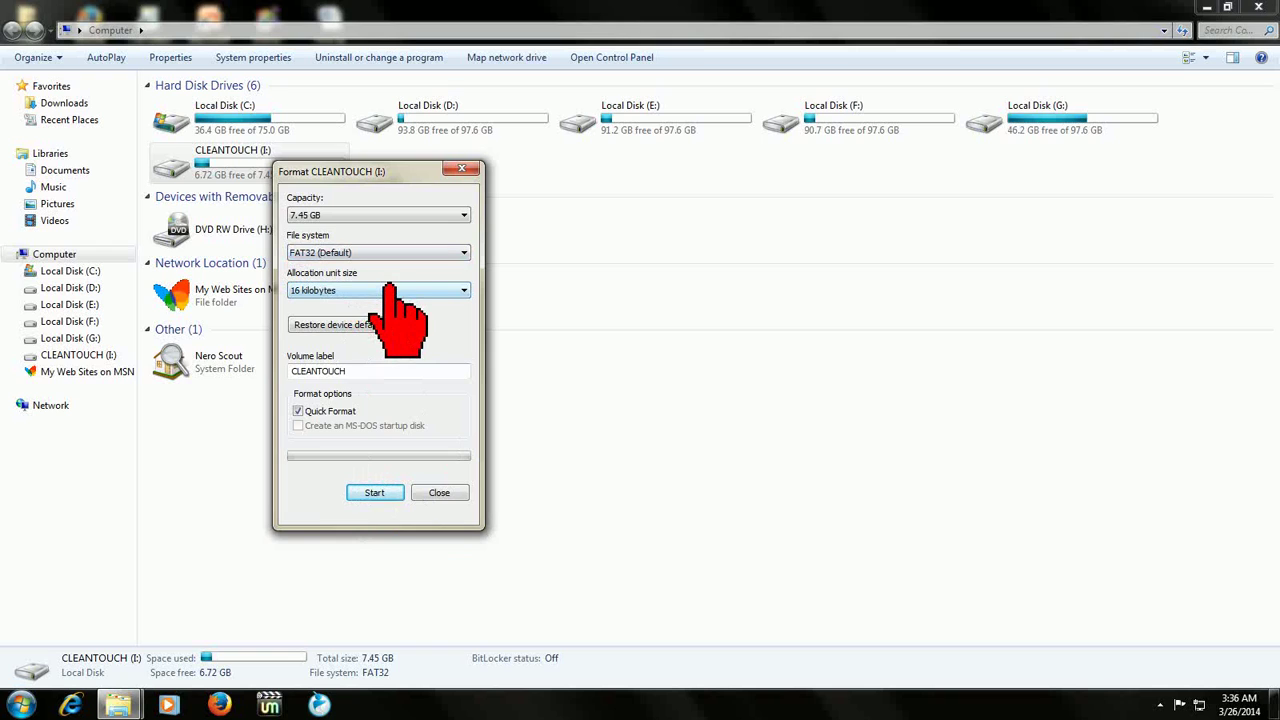
left_click(392, 253)
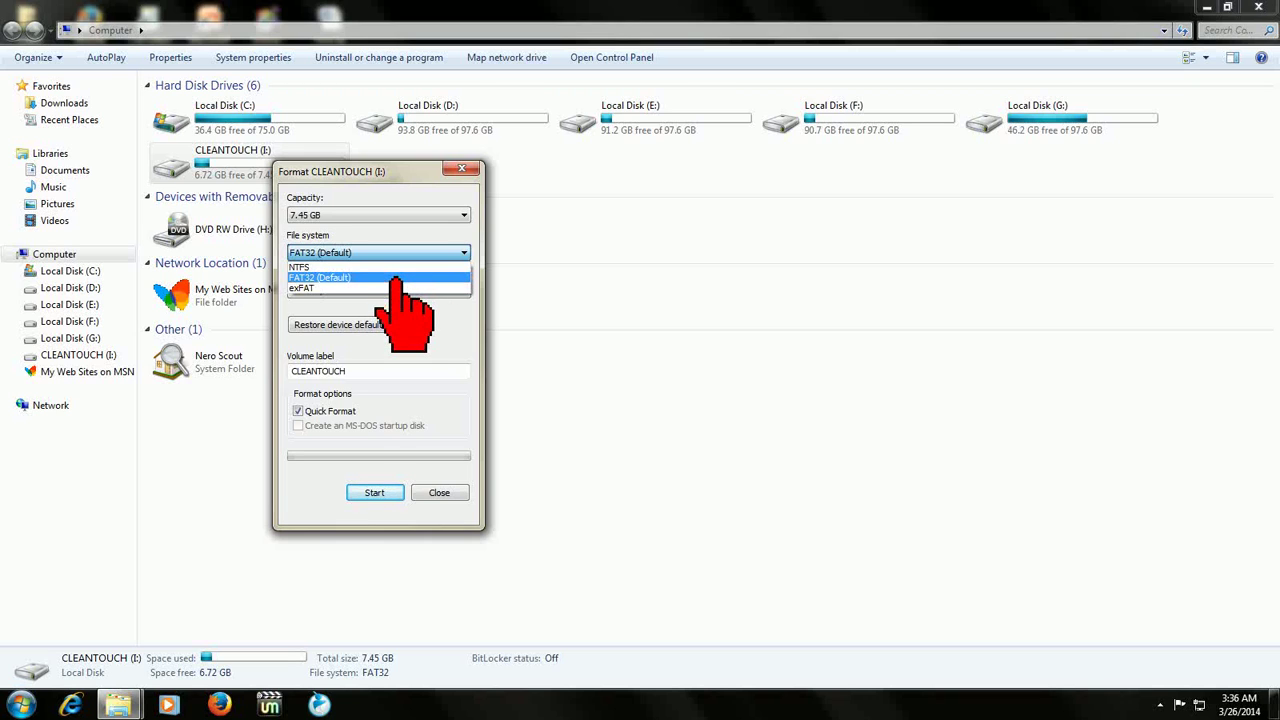
left_click(450, 493)
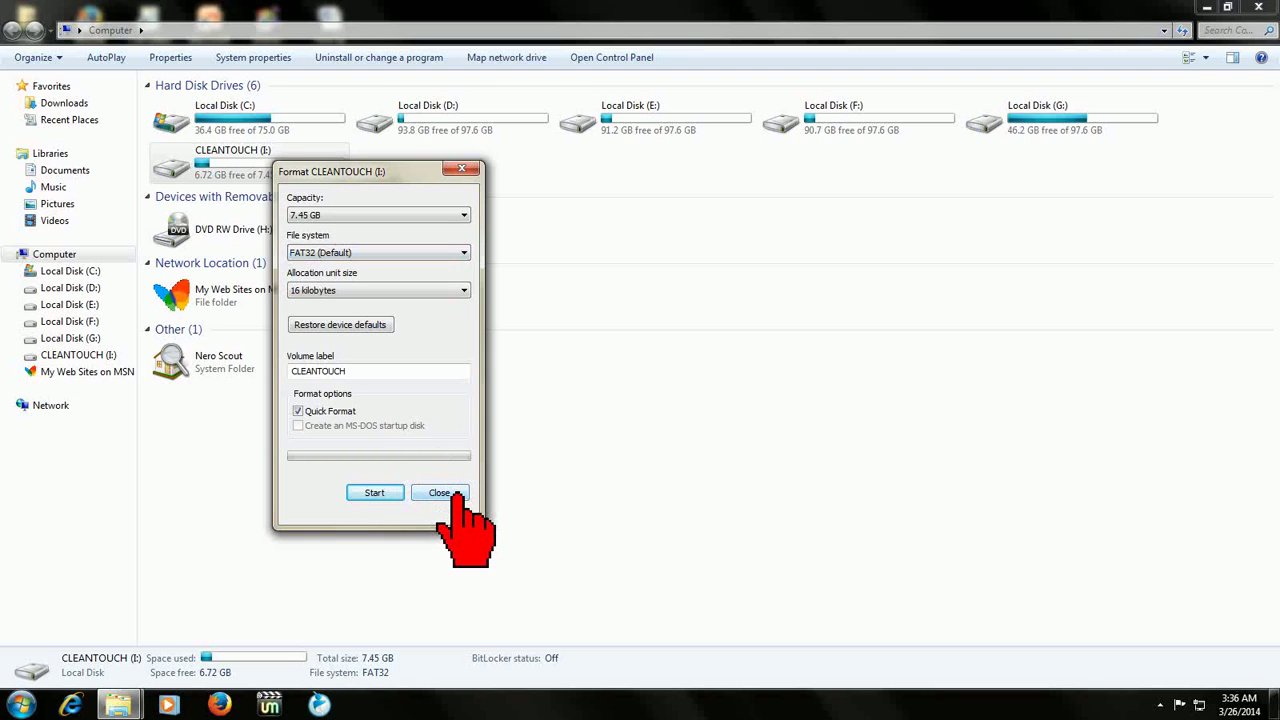
Step: Close the Format dialog and Explorer, then open Computer Management from the Computer desktop icon
left_click(450, 493)
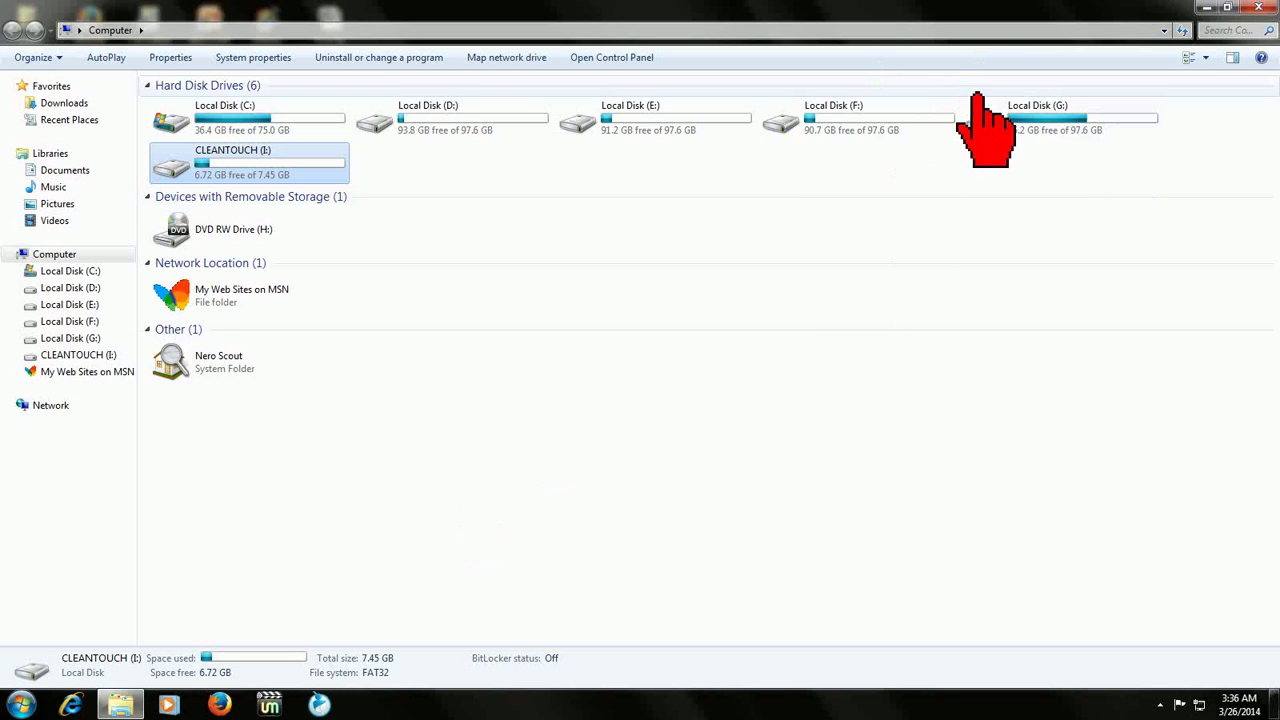
left_click(1257, 7)
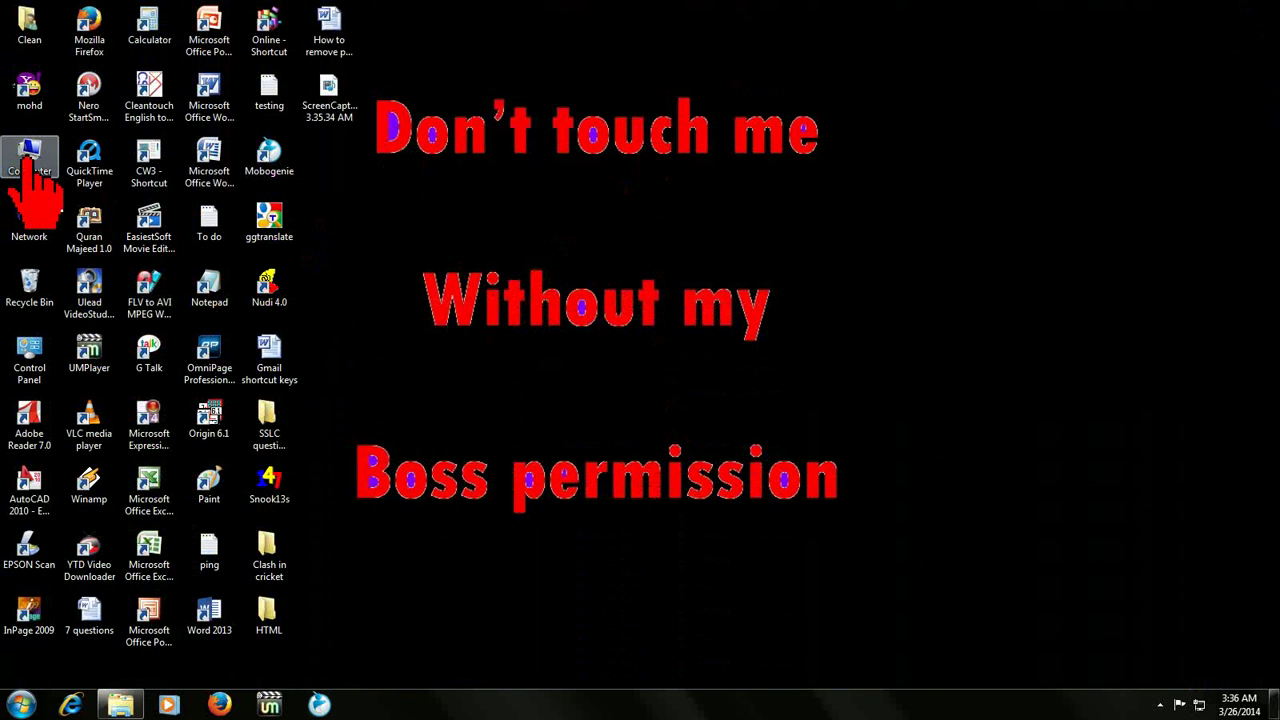
right_click(38, 154)
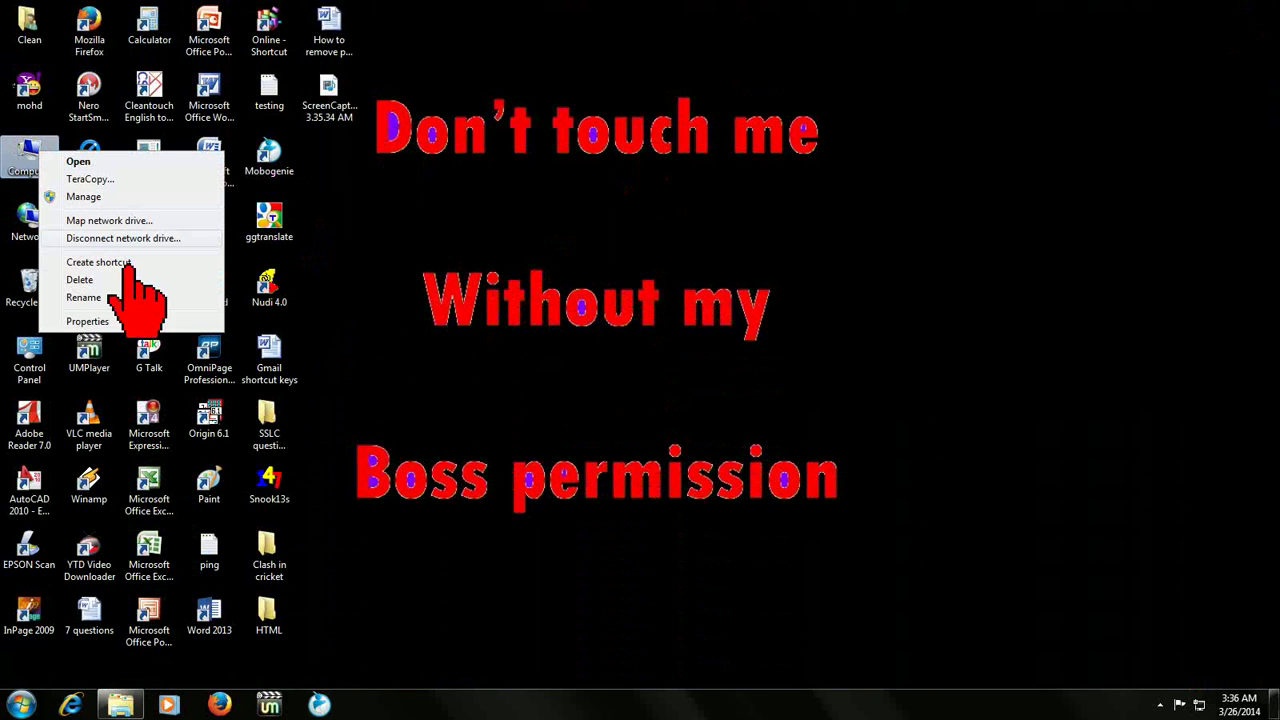
left_click(145, 198)
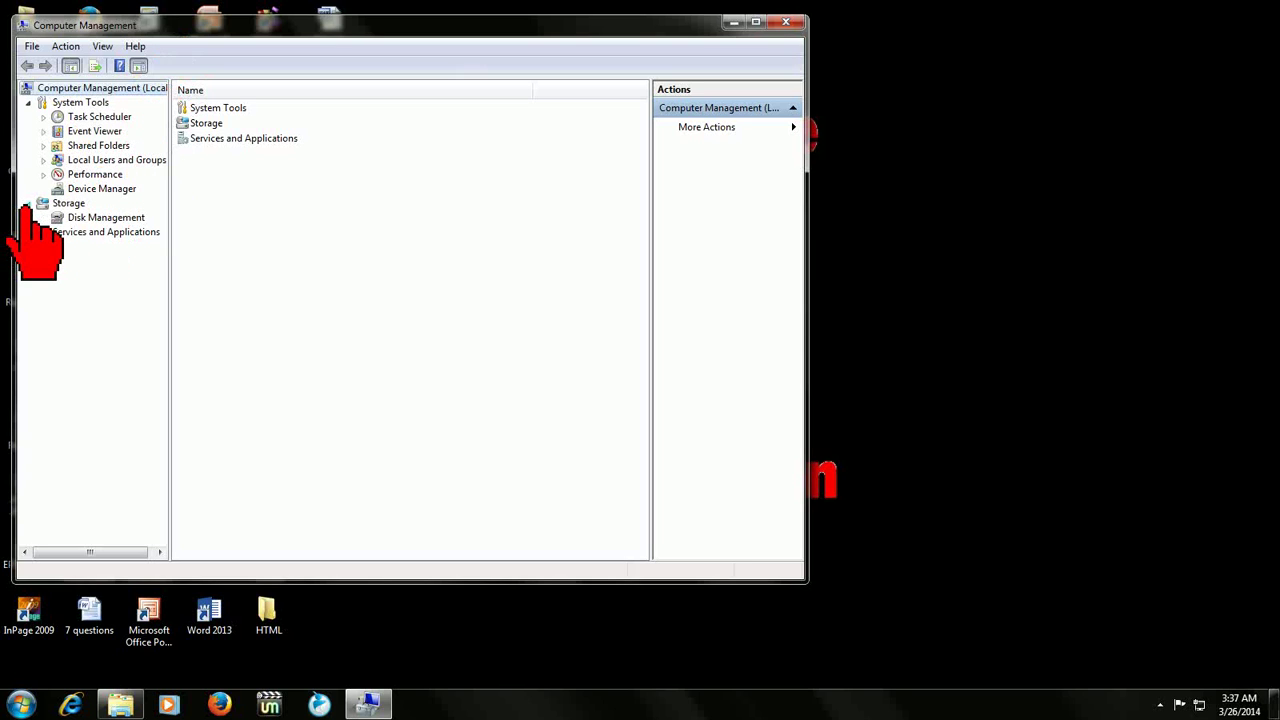
Step: View the CLEANTOUCH (I:) volume's actions in Disk Management, then close Computer Management
left_click(105, 218)
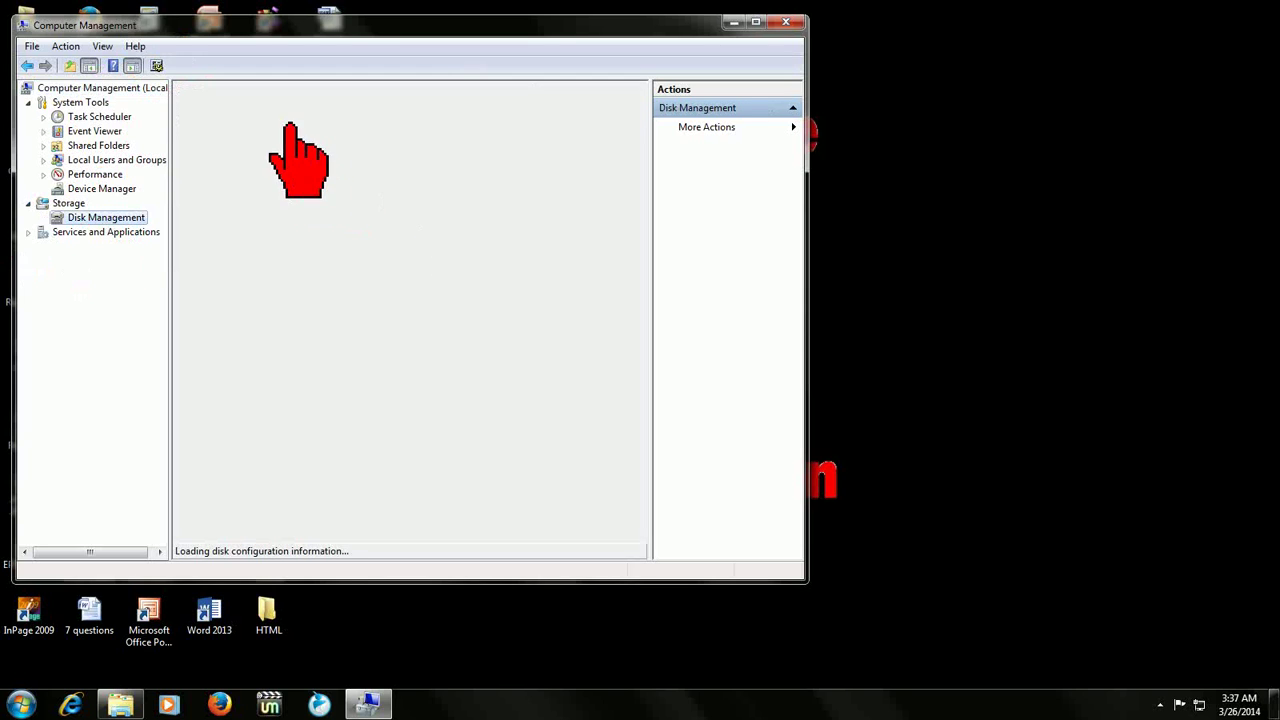
left_click_drag(416, 31, 470, 33)
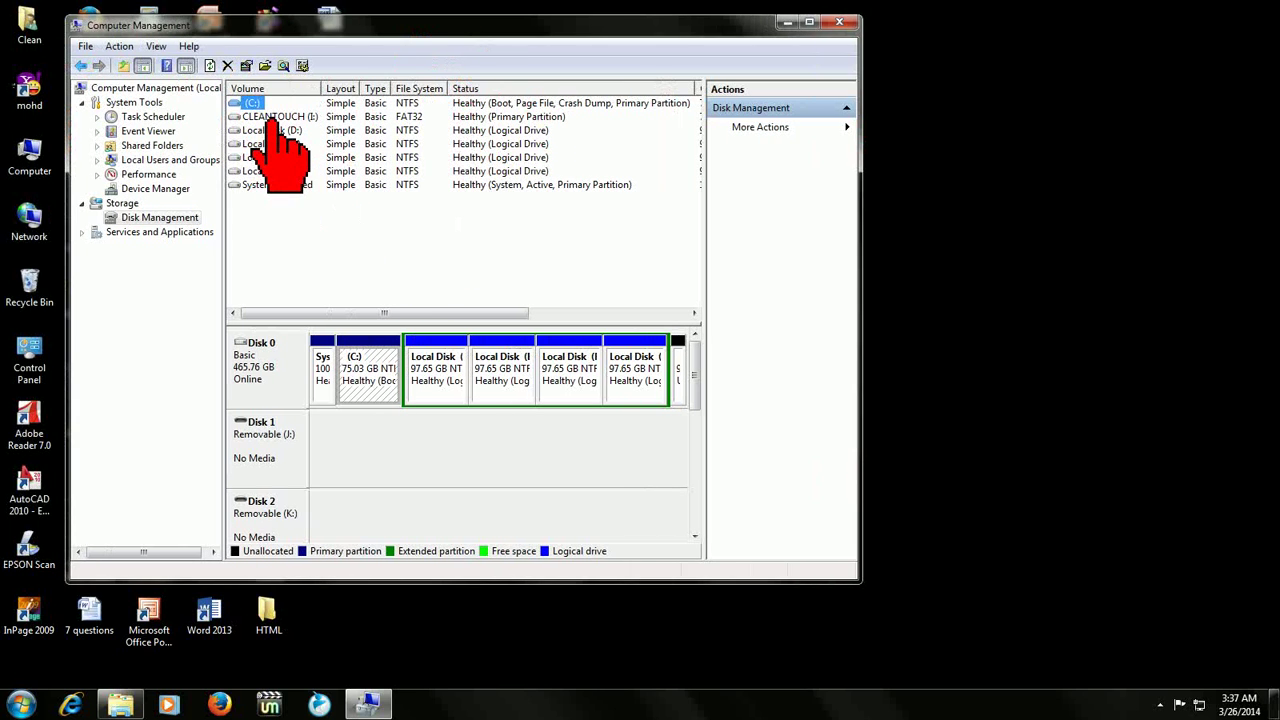
left_click(279, 118)
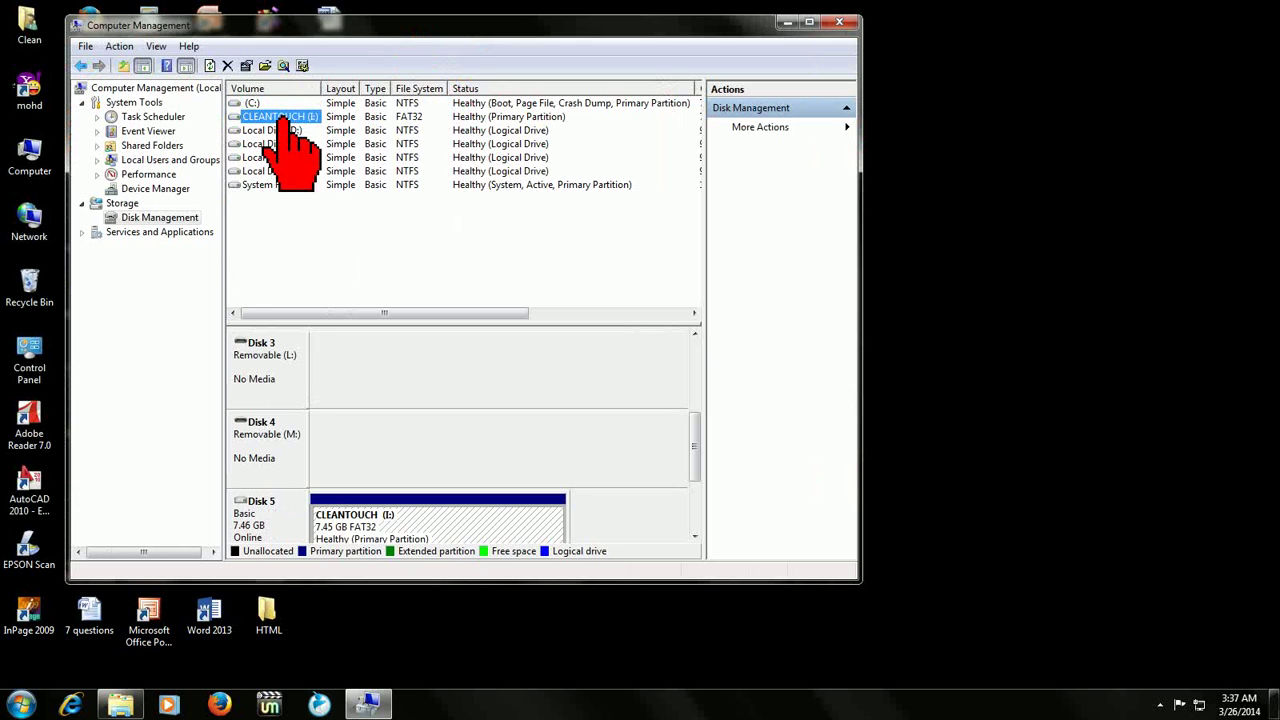
right_click(282, 118)
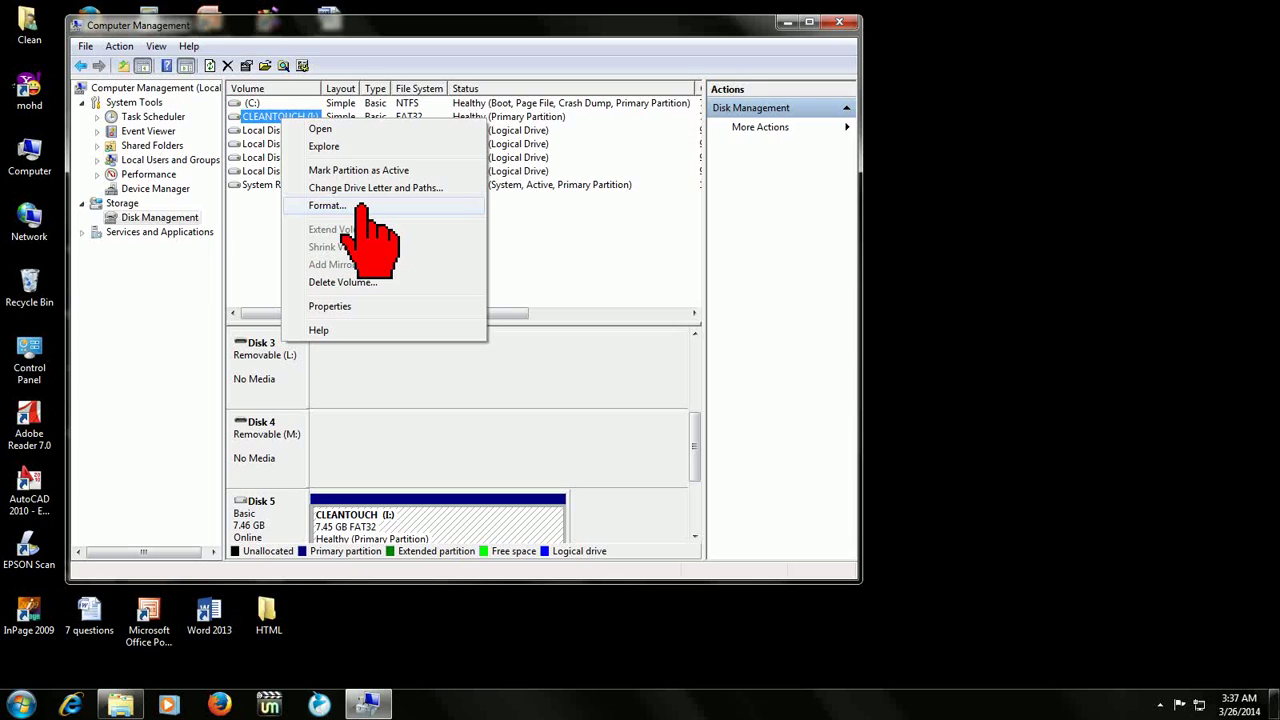
left_click(840, 22)
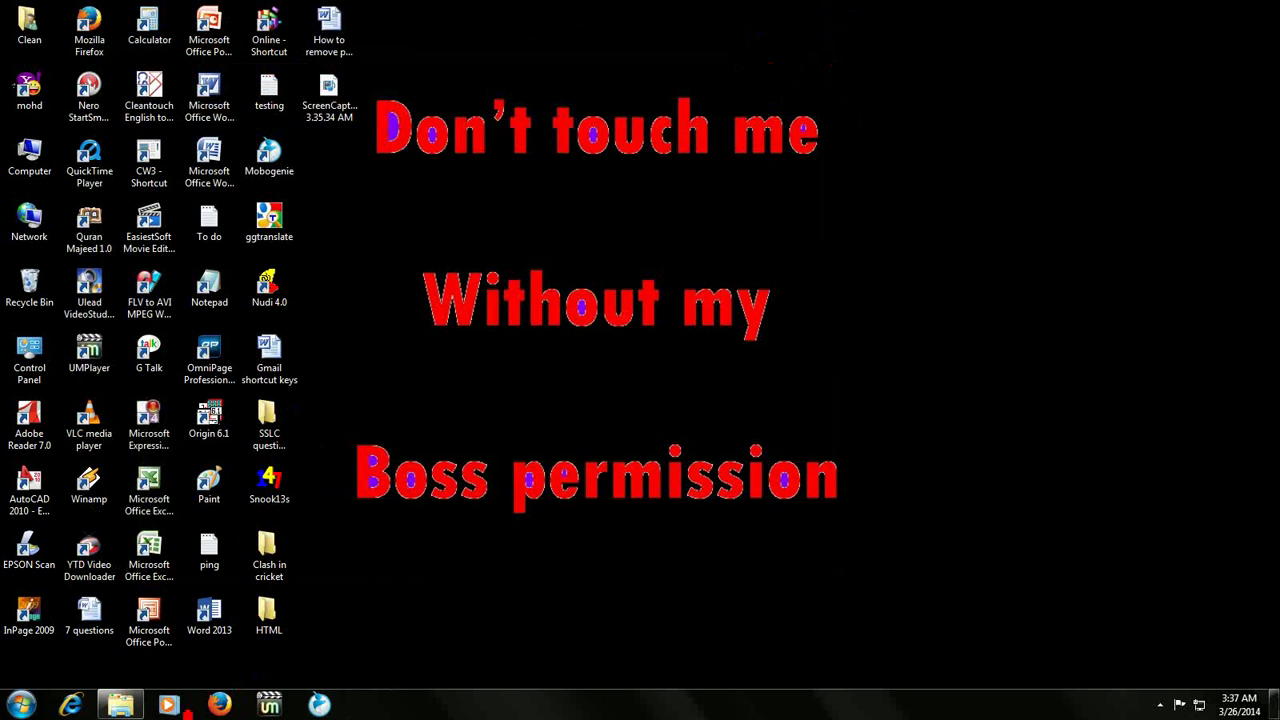
Step: Reopen Explorer and show the CLEANTOUCH (I:) drive's Properties on the Tools tab
left_click(118, 703)
right_click(414, 430)
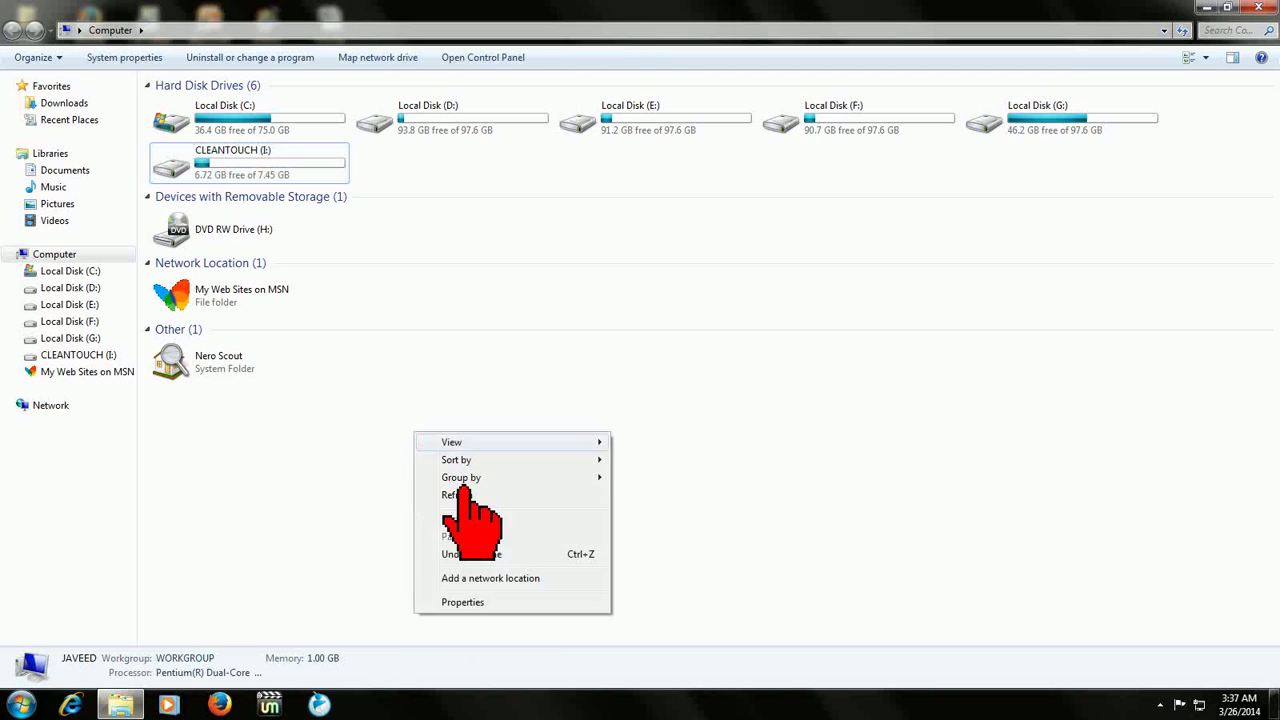
right_click(280, 170)
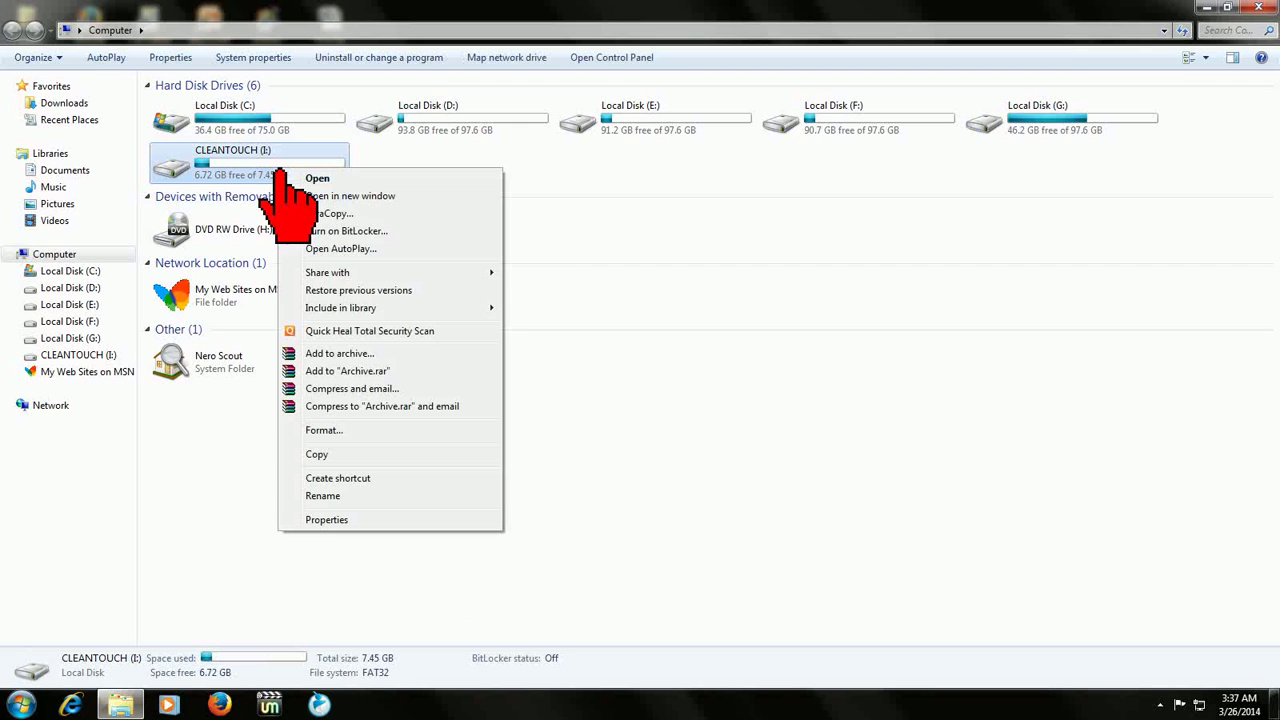
left_click(388, 520)
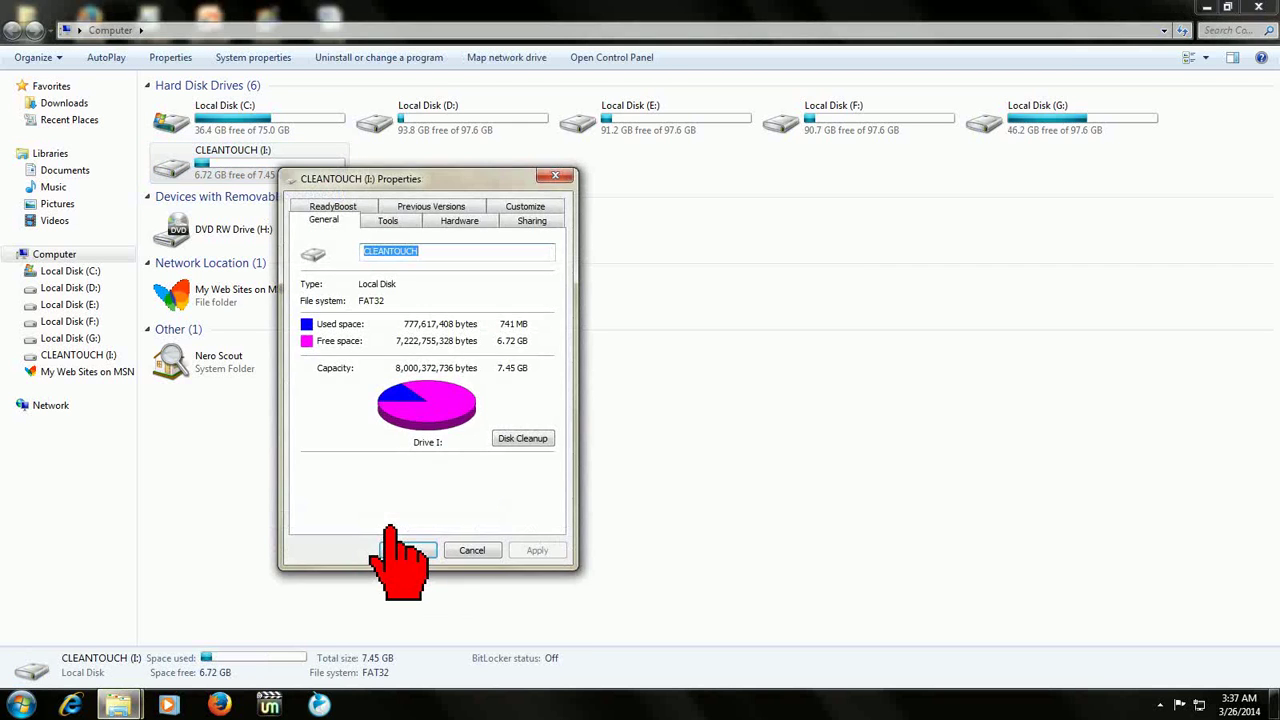
left_click(403, 226)
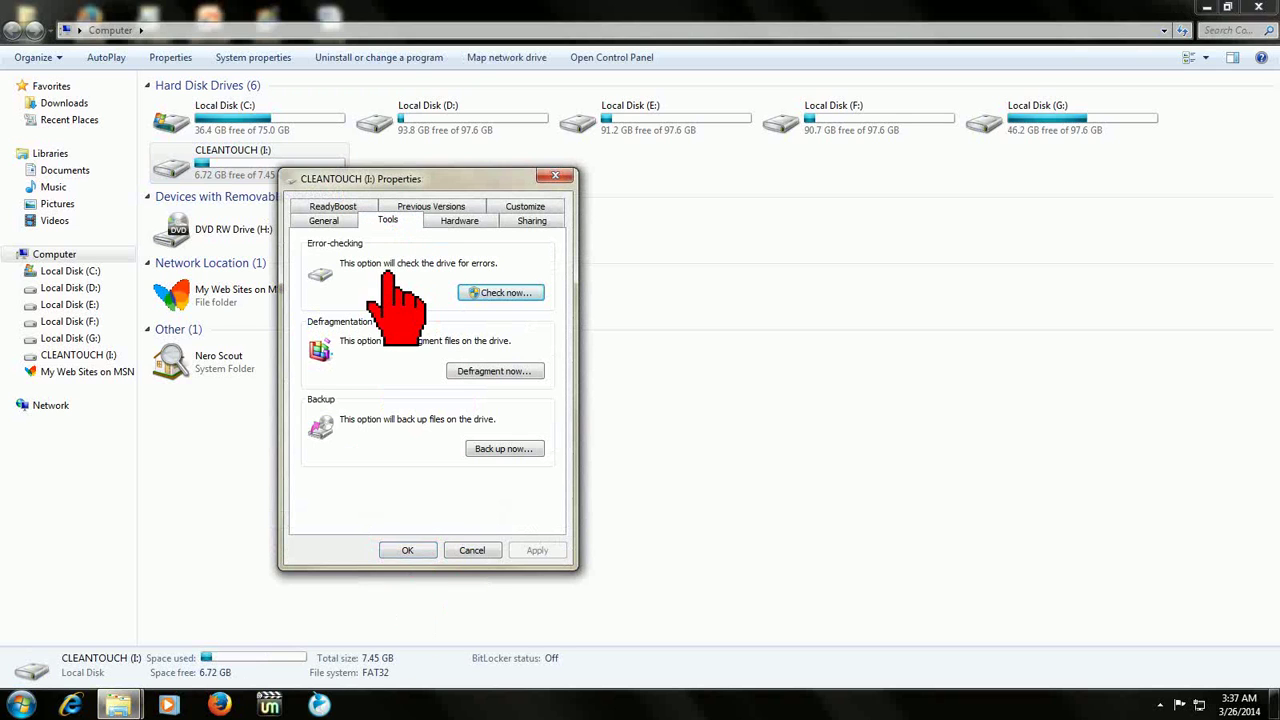
Step: Review Check Disk with bad sector recovery ticked, then cancel it and close Properties unchanged
left_click(505, 292)
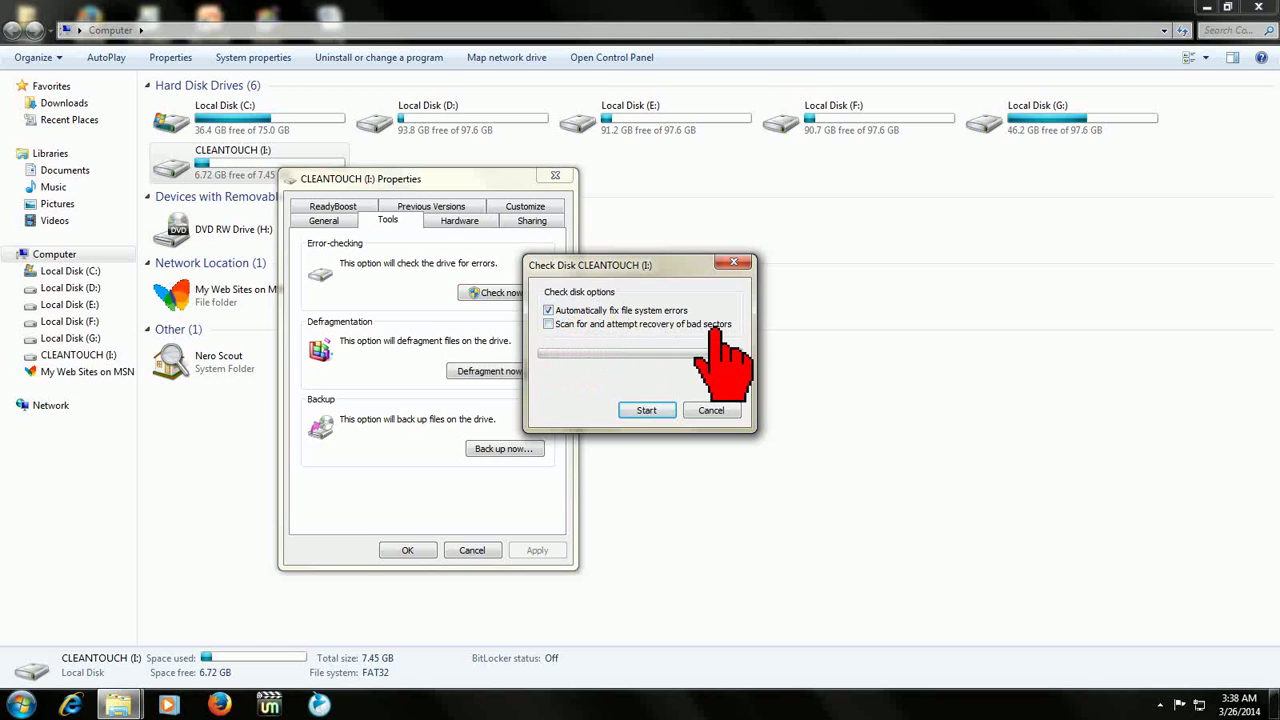
left_click(562, 325)
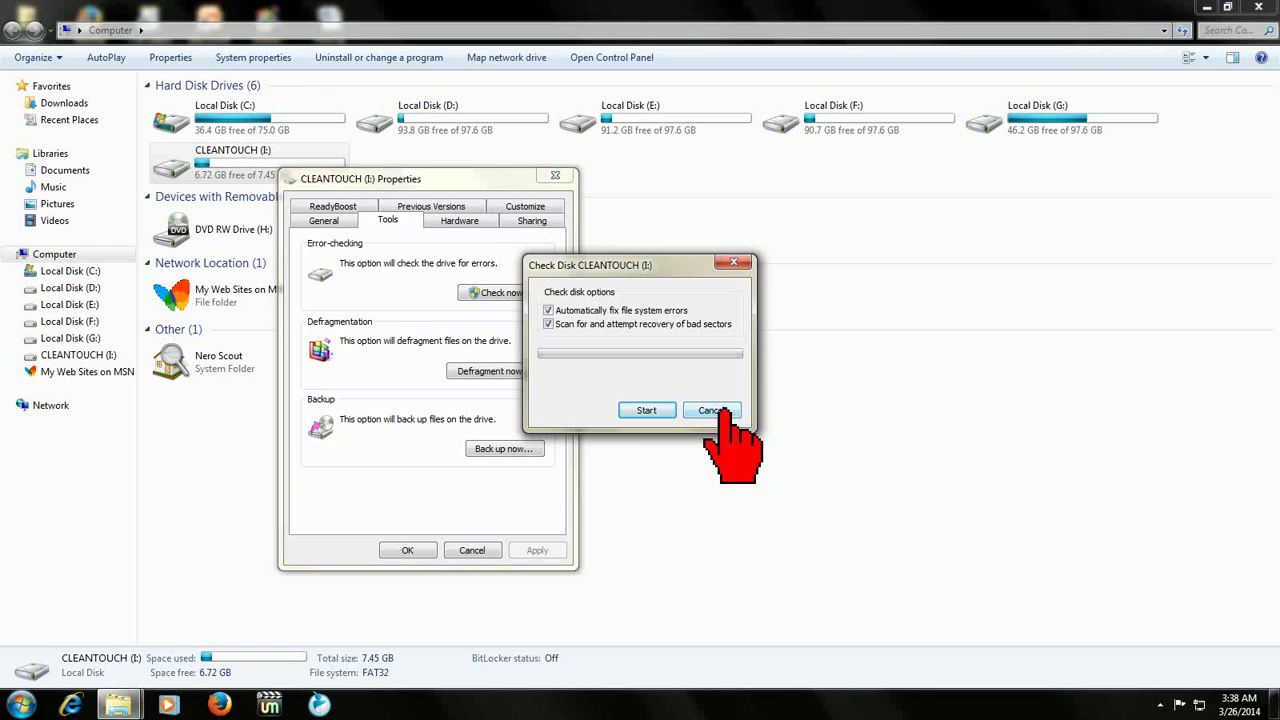
left_click(715, 410)
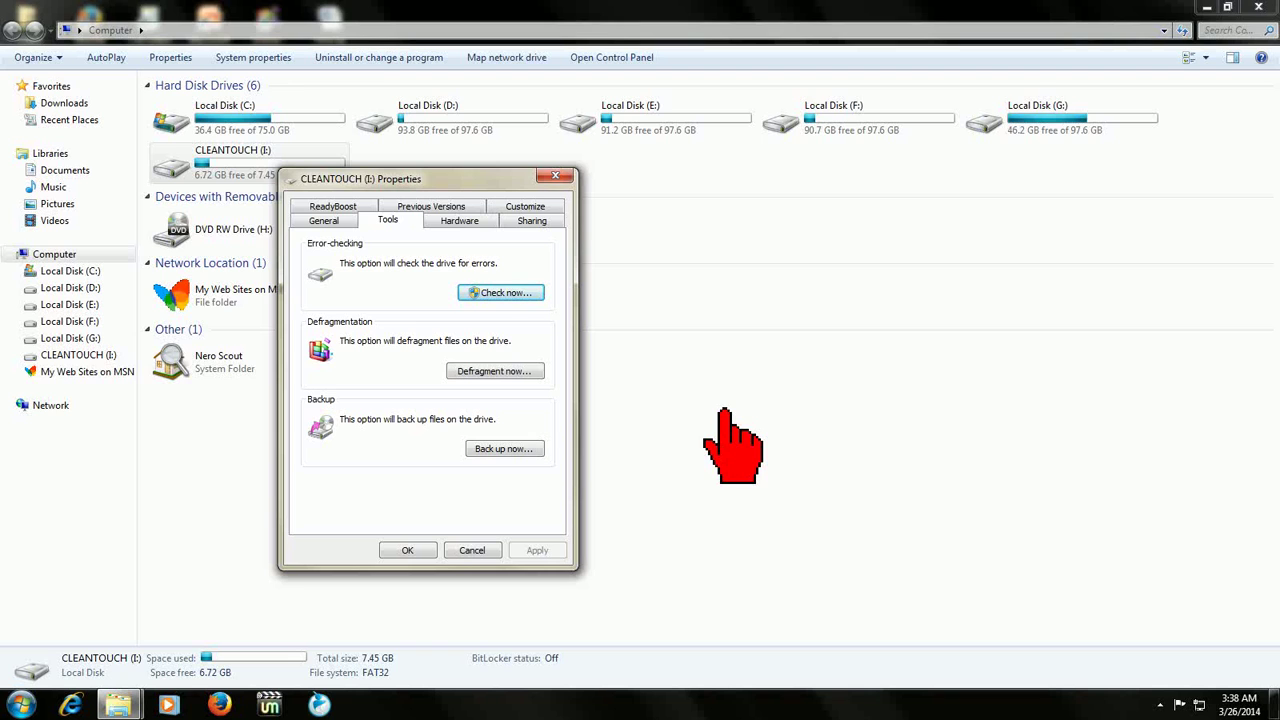
left_click(472, 550)
right_click(472, 440)
left_click(528, 500)
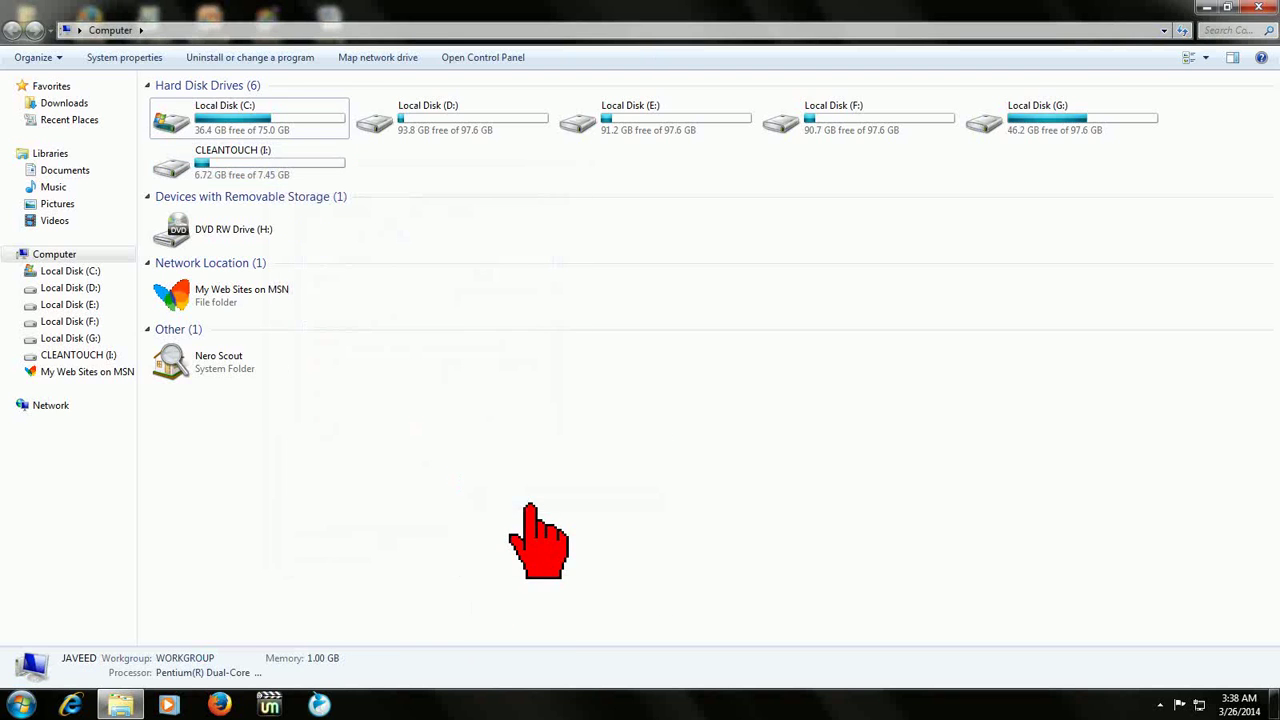